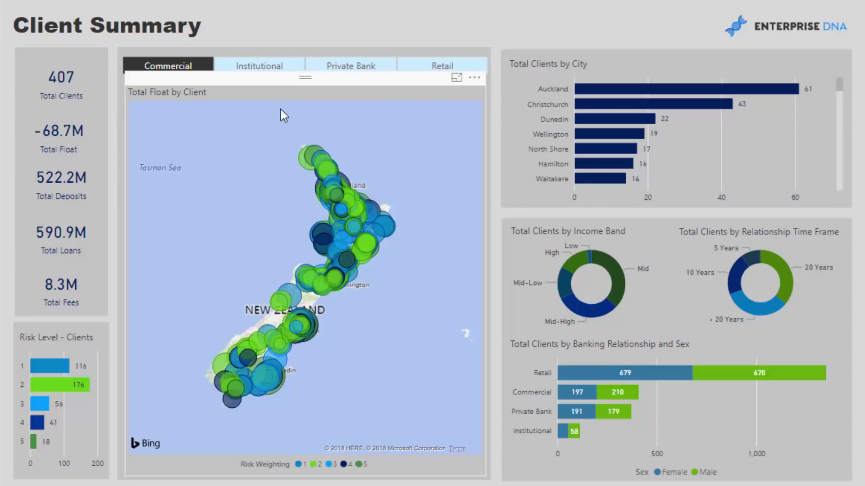
Filter the report by Auckland, Dunedin and Wellington one at a time to compare client figures, and clear the city filter.
click(668, 88)
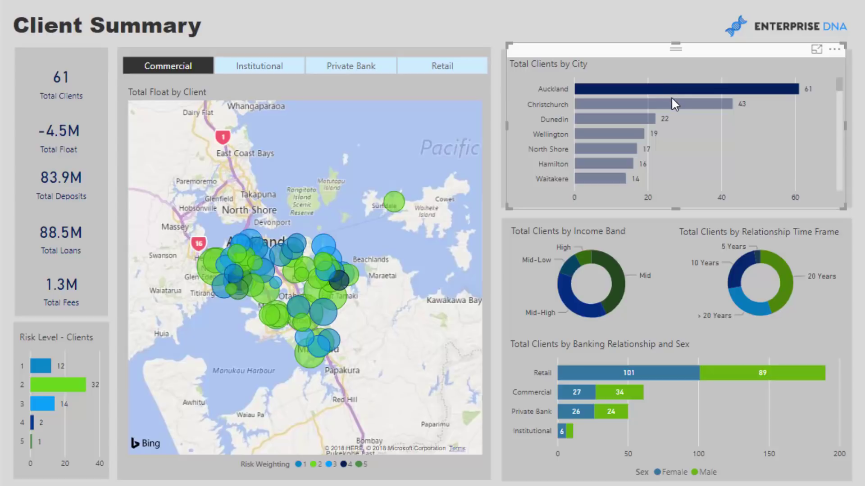
click(630, 119)
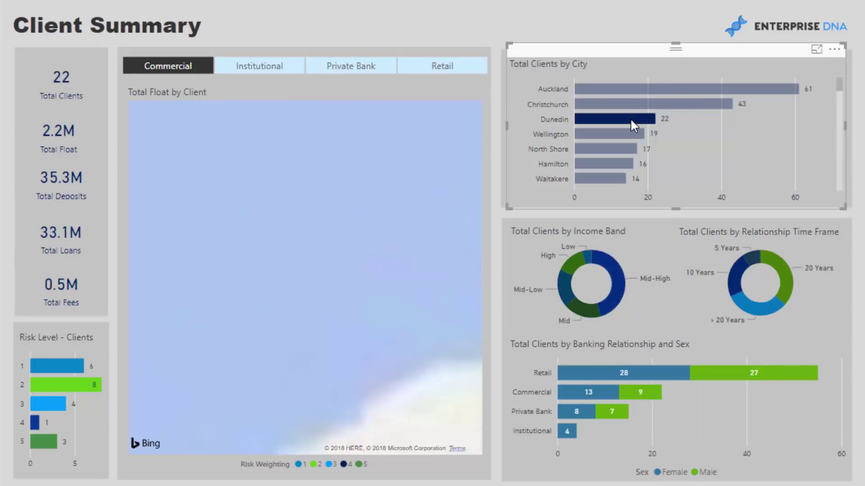
click(623, 137)
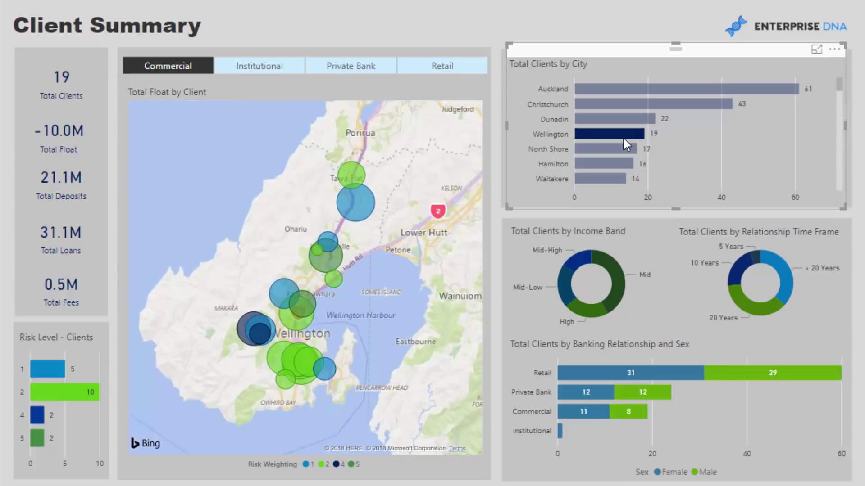
mouse_move(629, 135)
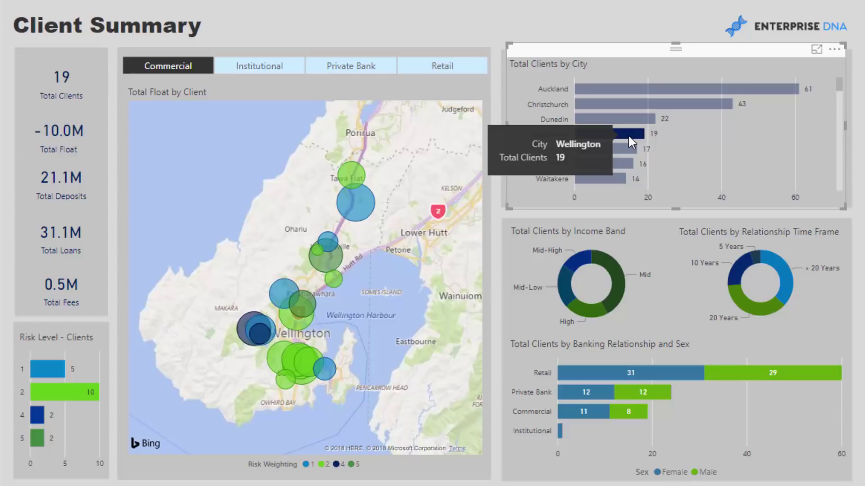
click(627, 134)
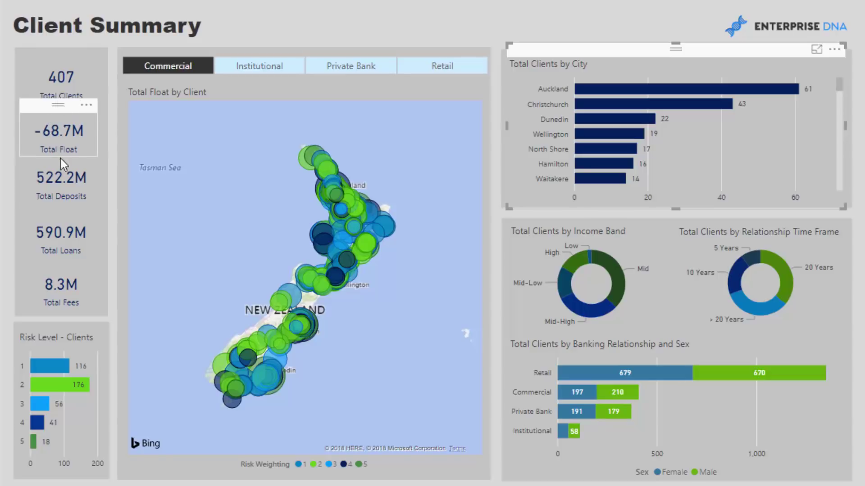
Examine the Banking Client Data table in the data view, including its Last Contact and Last Meeting columns.
click(63, 108)
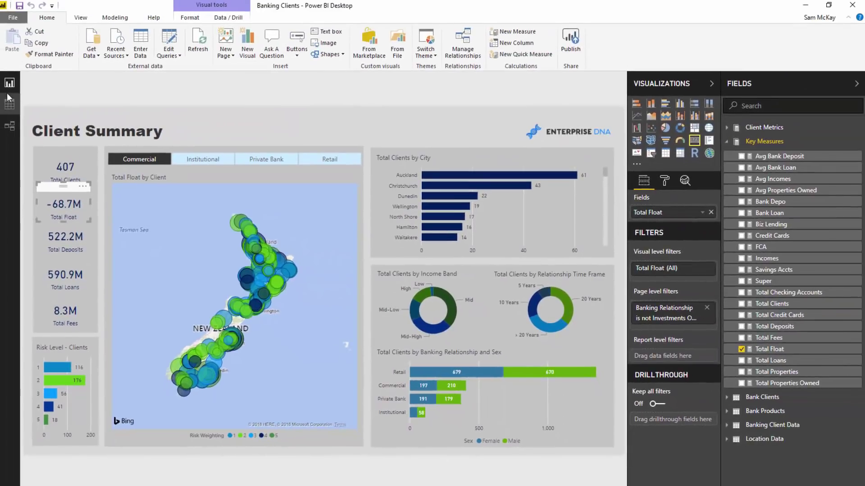
click(11, 104)
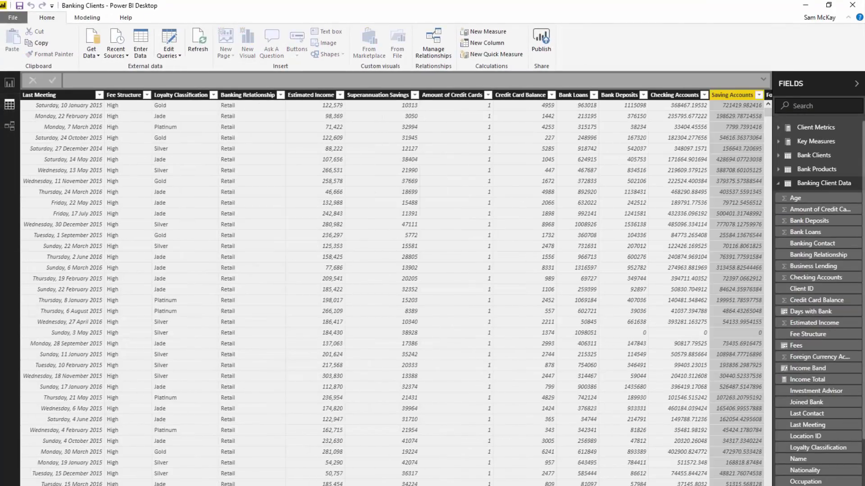
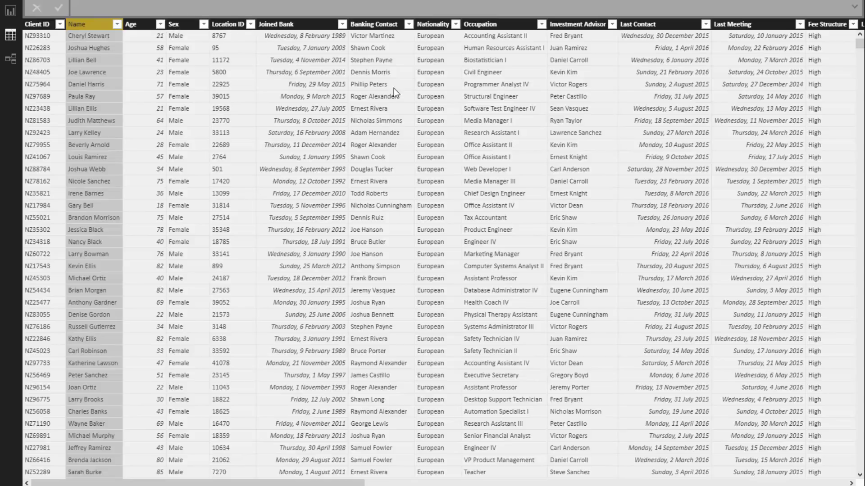
drag(360, 483, 552, 483)
click(191, 25)
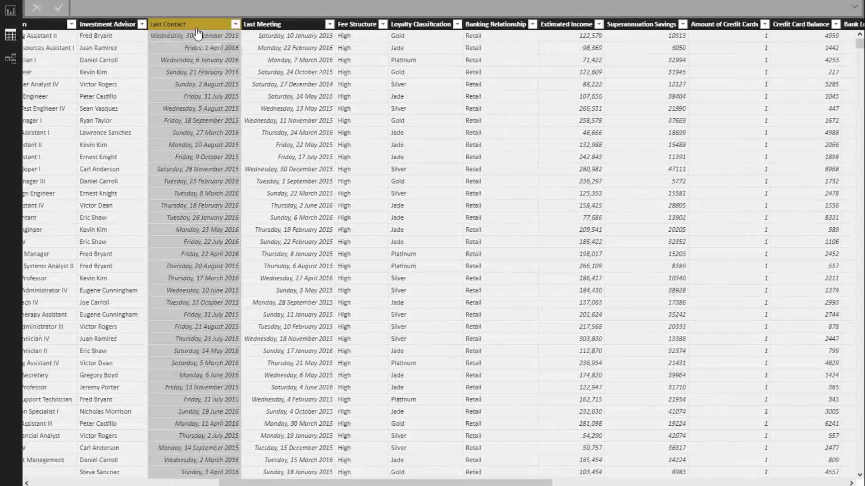
click(289, 26)
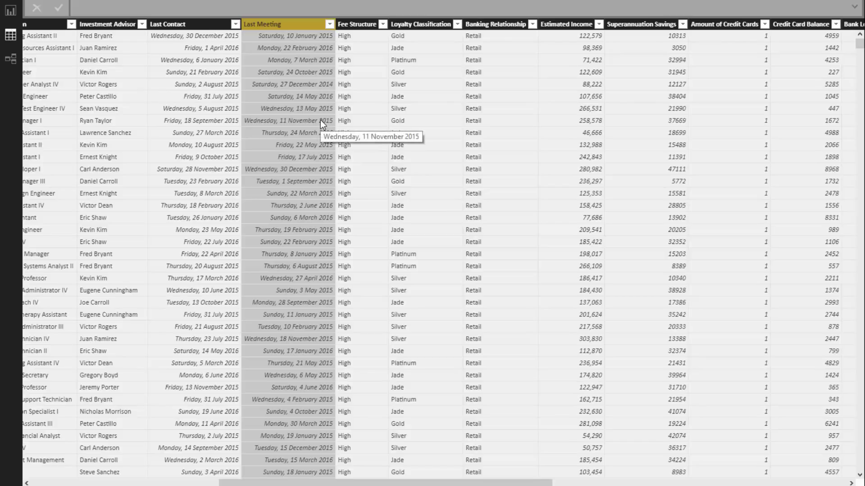
Review the Estimated Income, Superannuation Savings and Amount of Credit Cards columns of the client table.
drag(425, 483, 547, 475)
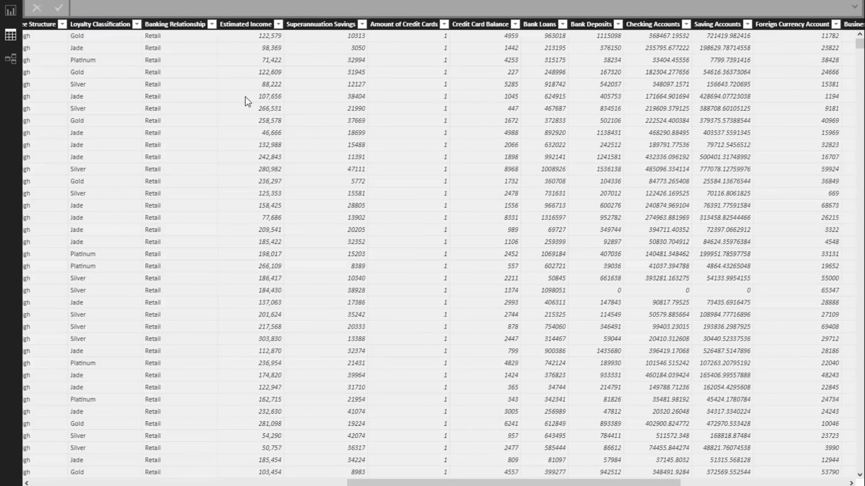
click(256, 25)
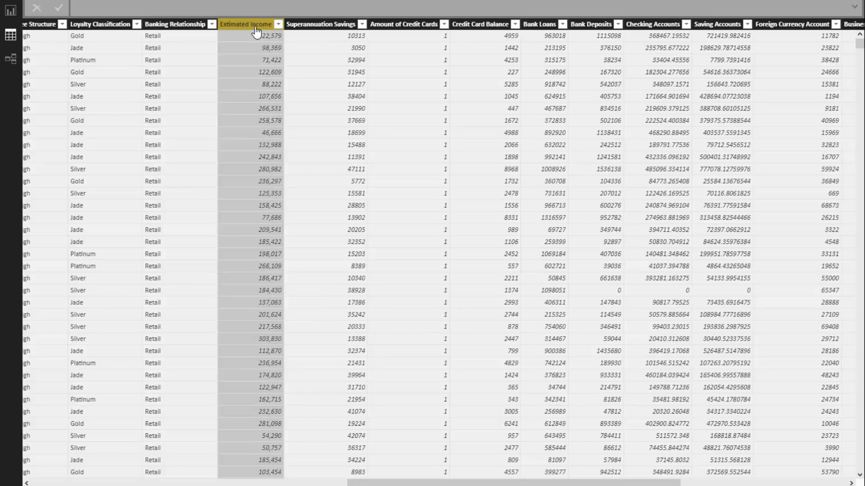
click(317, 25)
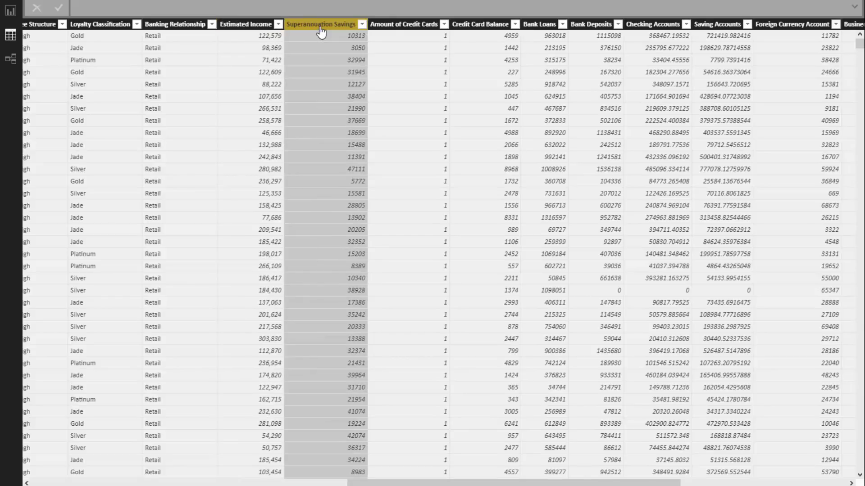
click(415, 26)
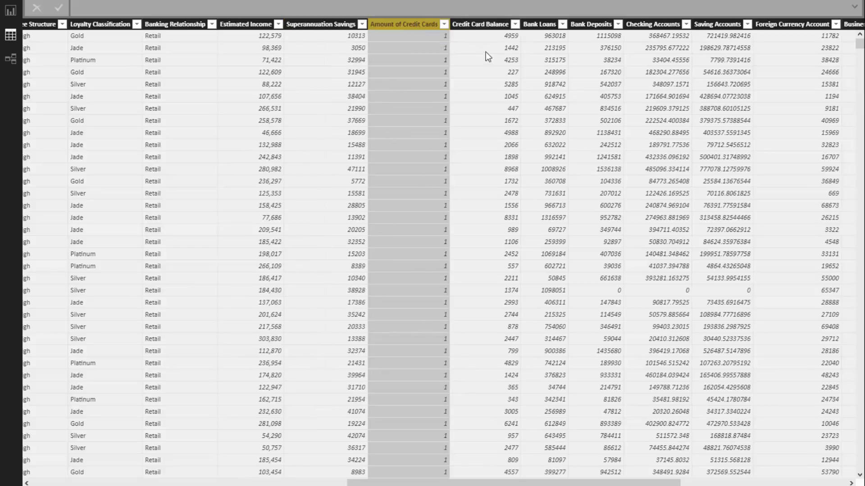
Review the client table's balance columns from Bank Loans and Bank Deposits through to Business Lending.
drag(498, 483, 568, 482)
click(359, 29)
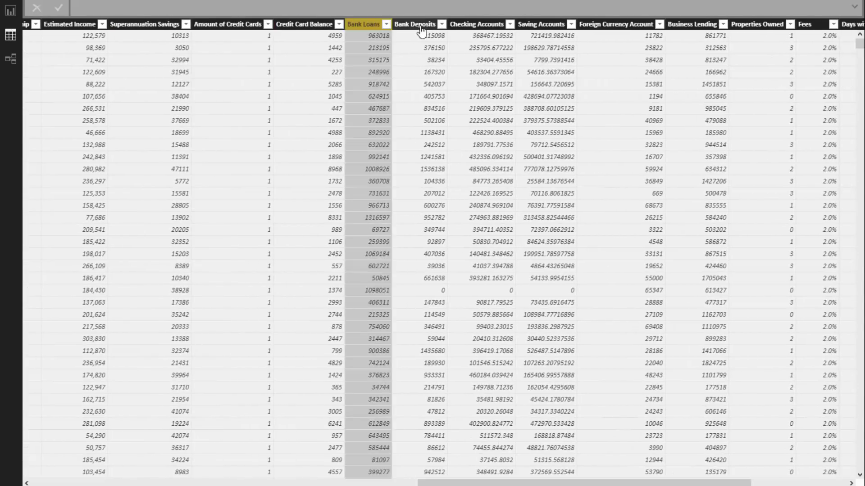
click(421, 28)
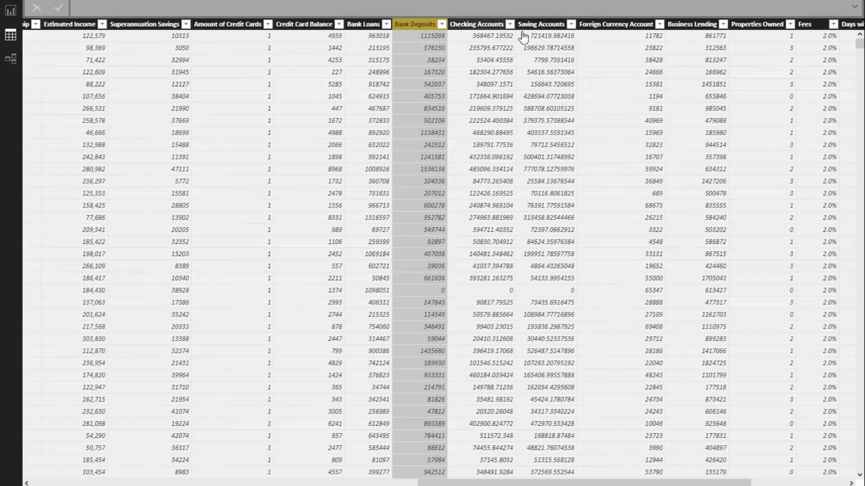
click(482, 30)
click(554, 32)
click(621, 32)
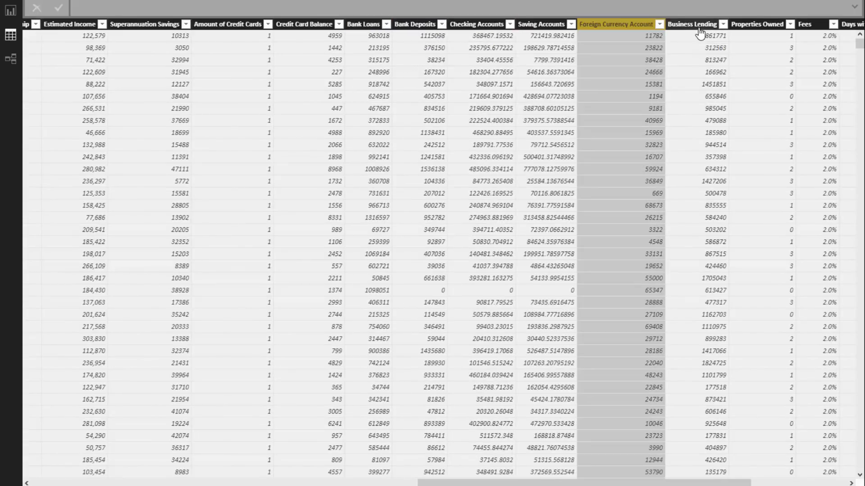
click(698, 36)
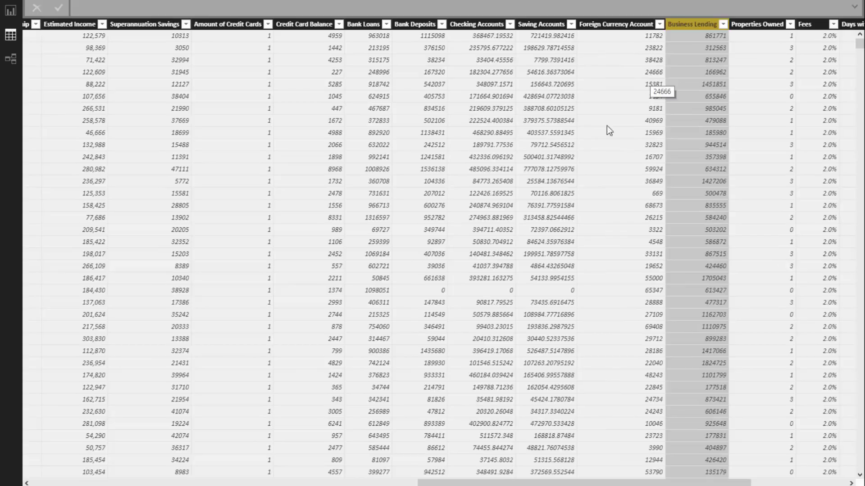
click(425, 30)
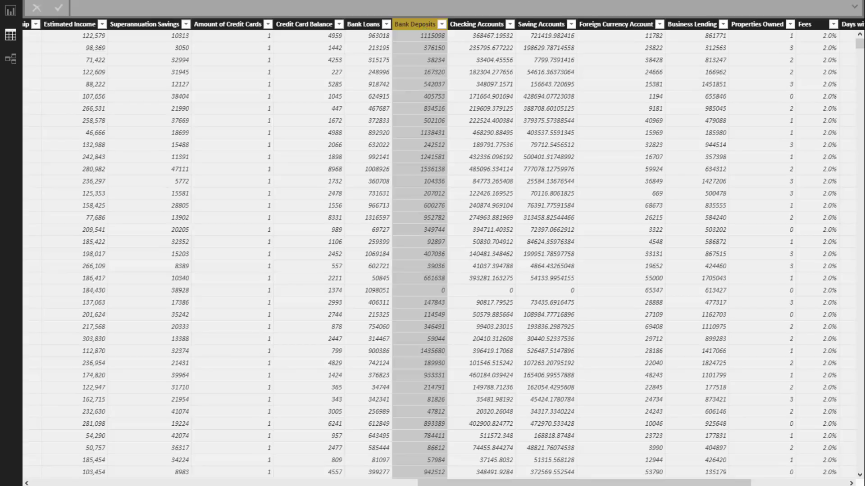
Return to the beginning of the client table and review the Sex and Age columns.
drag(568, 484, 567, 485)
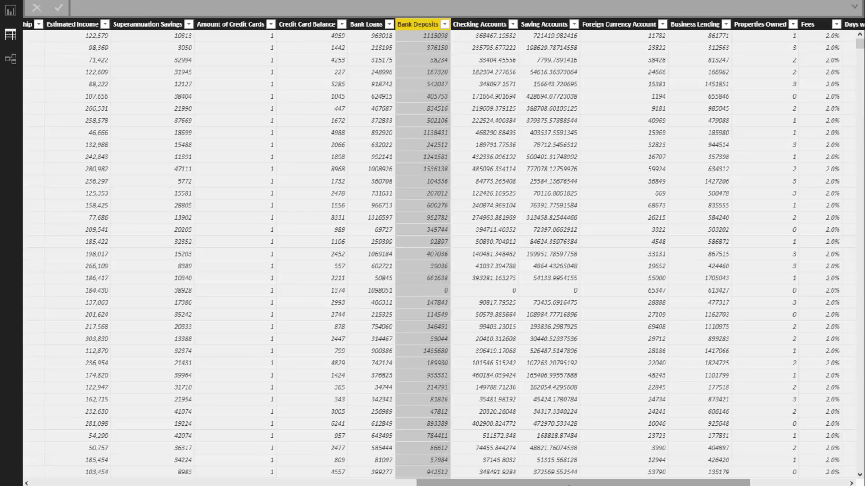
drag(569, 485, 138, 485)
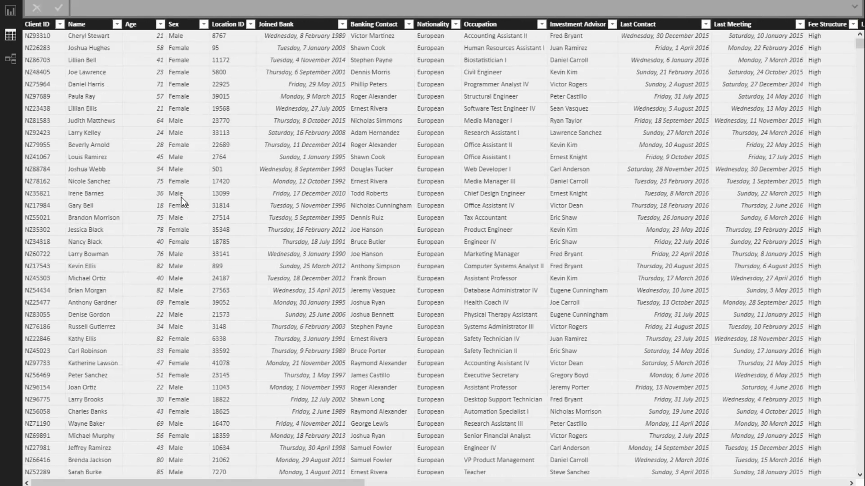
click(187, 24)
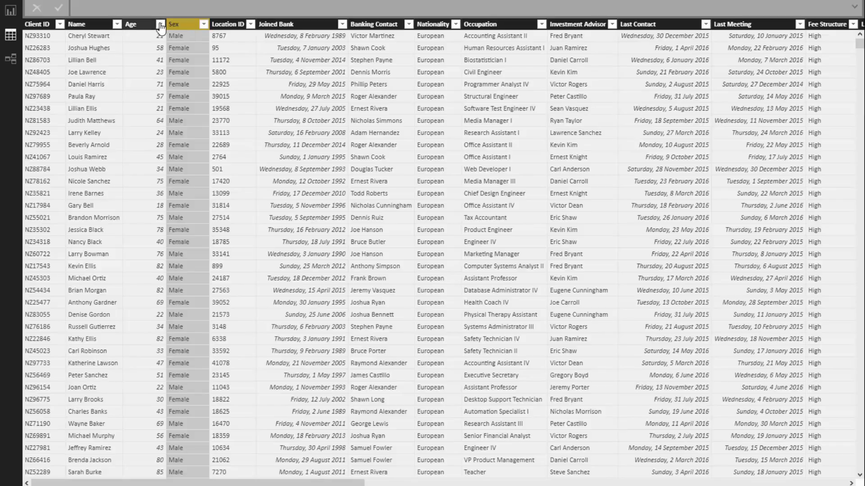
click(146, 27)
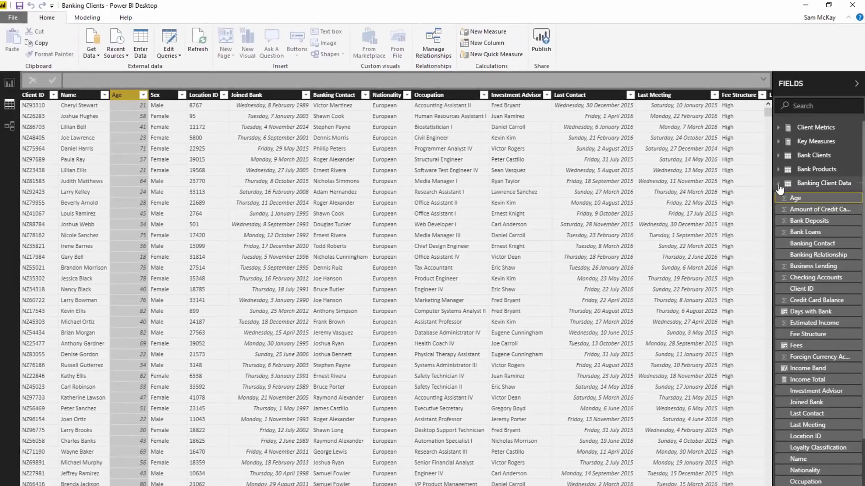
Collapse the Banking Client Data field list and review the Unique Identifier column of the Location Data table.
click(779, 184)
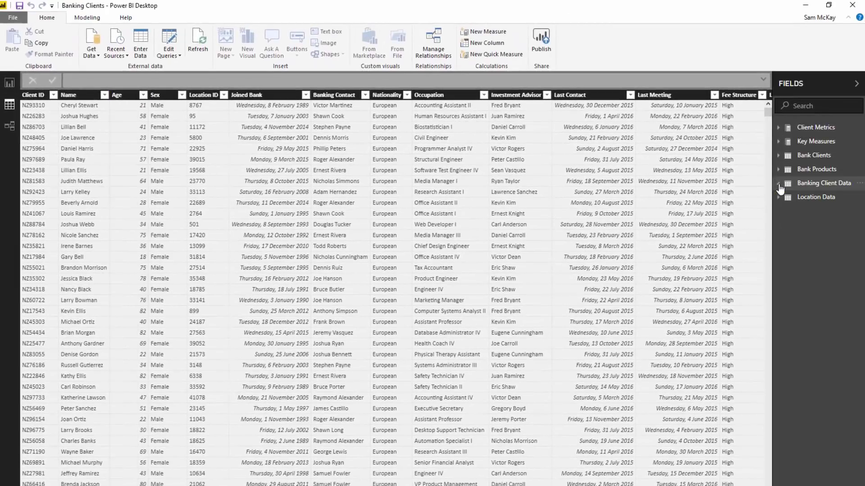
click(782, 198)
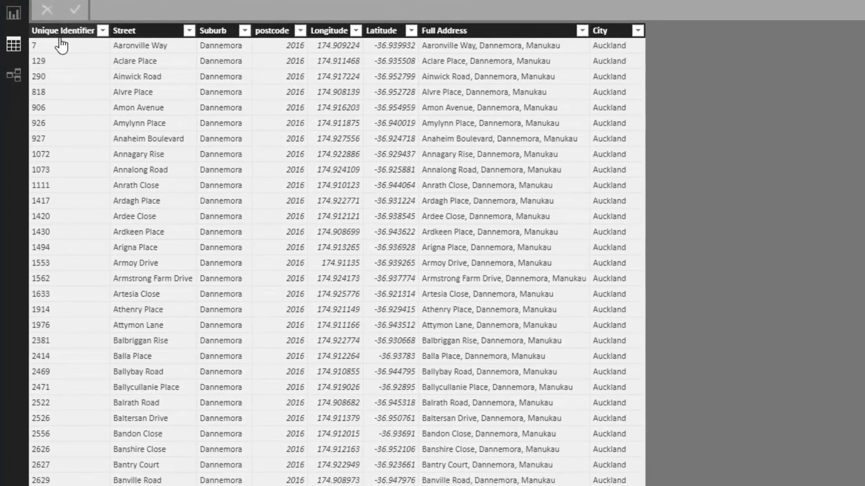
click(60, 38)
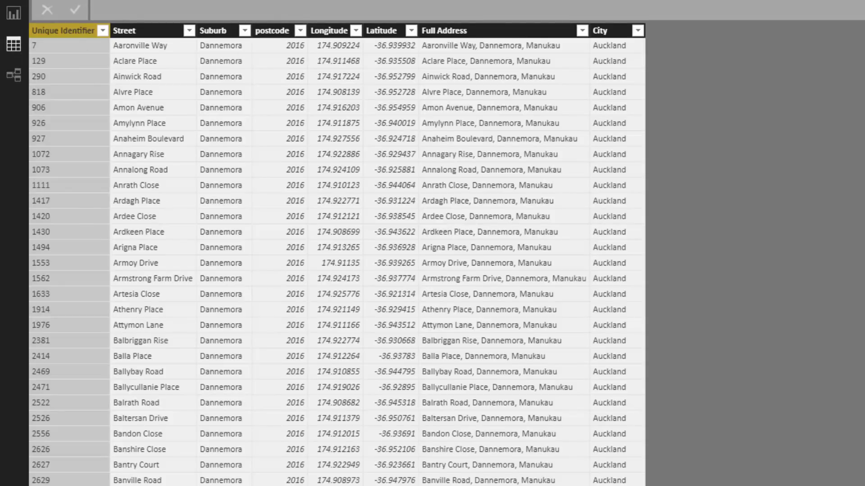
Review the Location ID column of the Bank Clients table and examine the table relationships in the data model.
key(Escape)
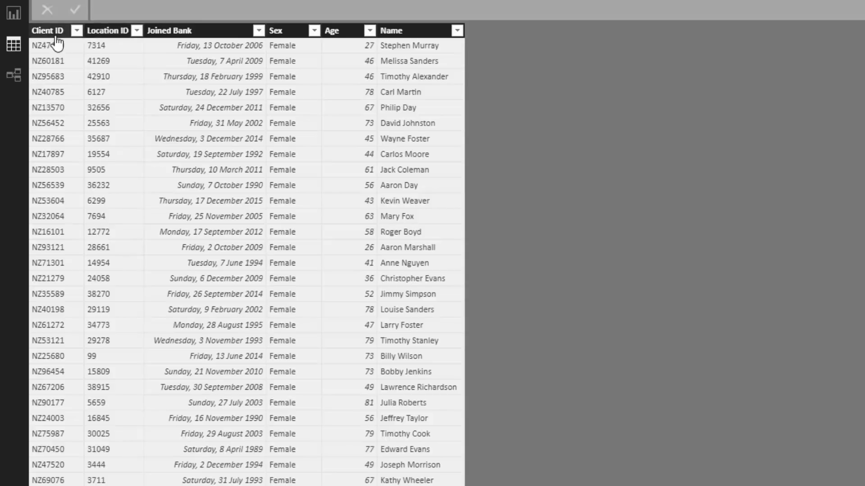
click(115, 36)
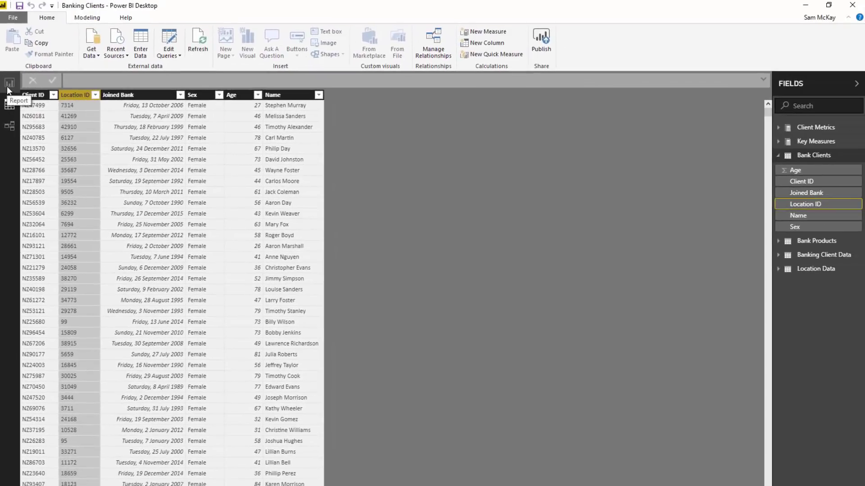
click(10, 128)
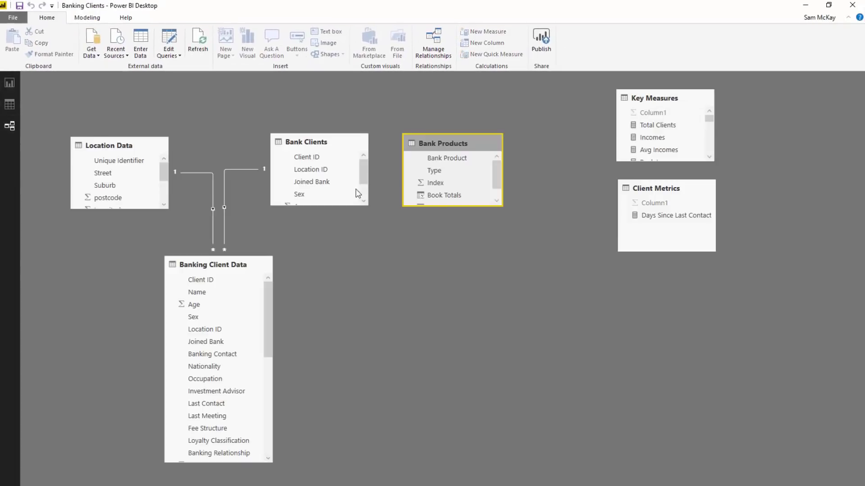
Return to the report and review the formulas of the Bank Depo, Bank Loan and Biz Lending measures.
click(10, 85)
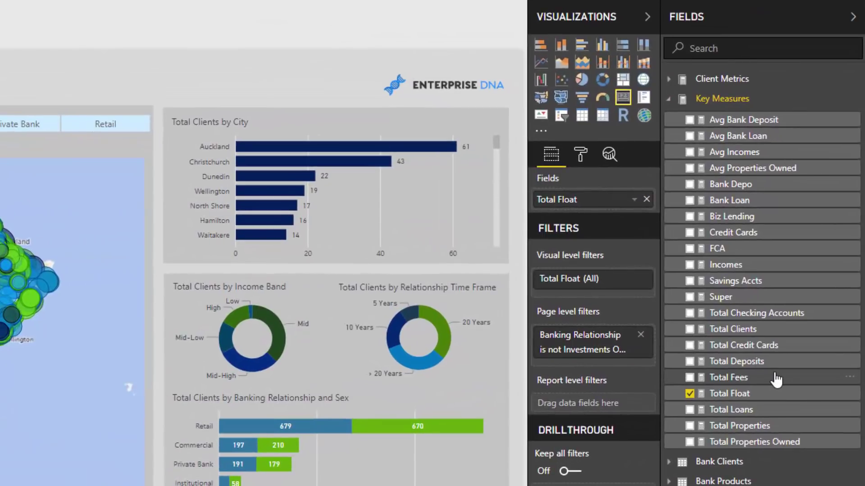
click(738, 185)
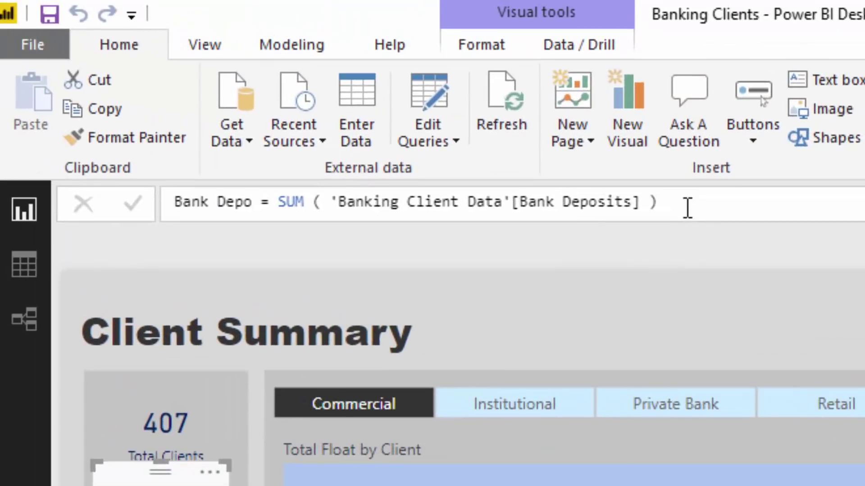
drag(554, 168, 0, 146)
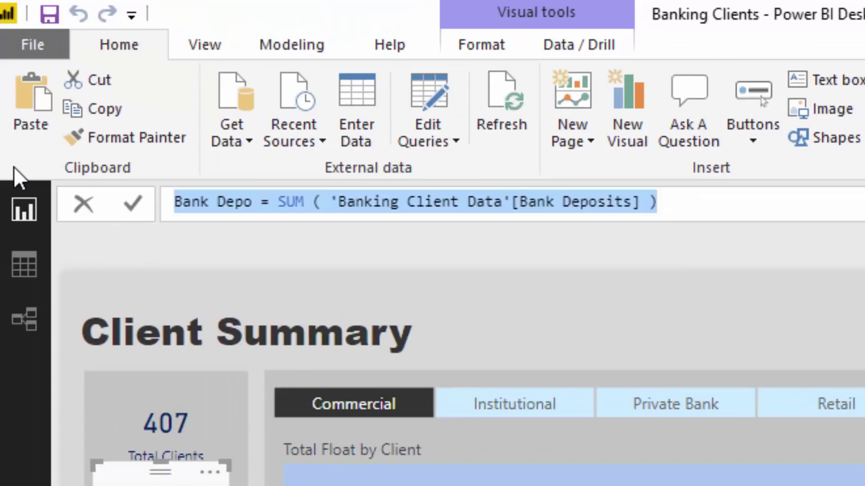
double_click(288, 202)
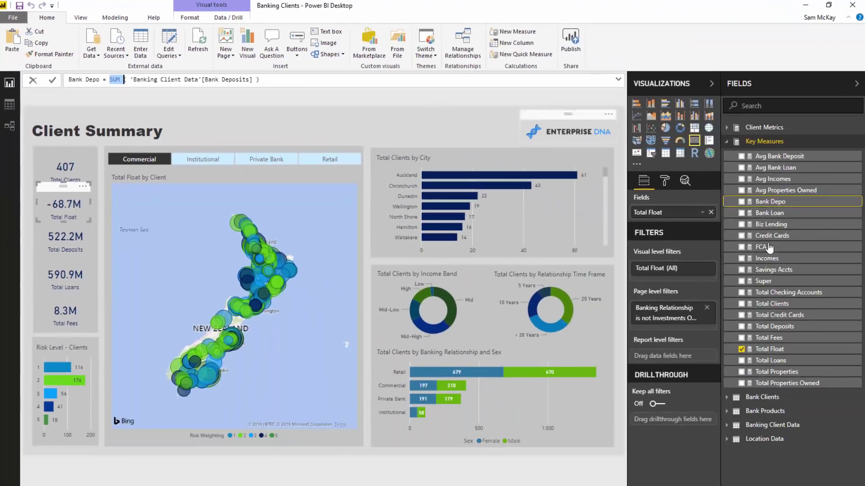
click(771, 213)
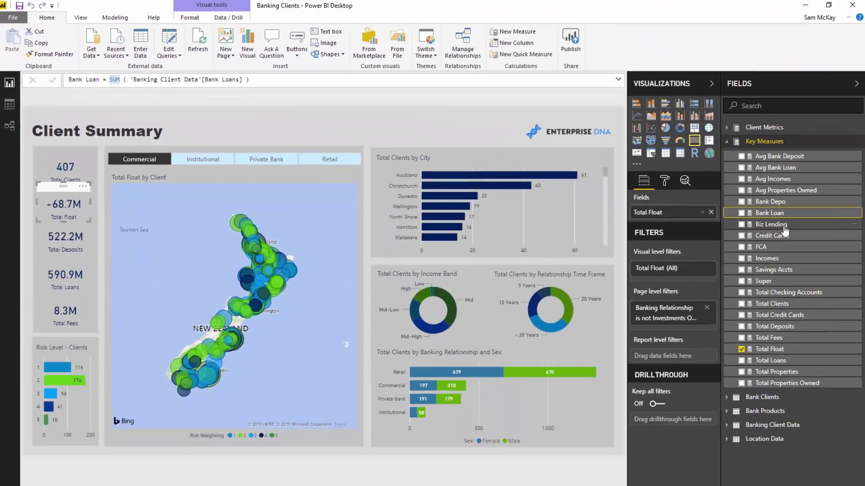
click(782, 226)
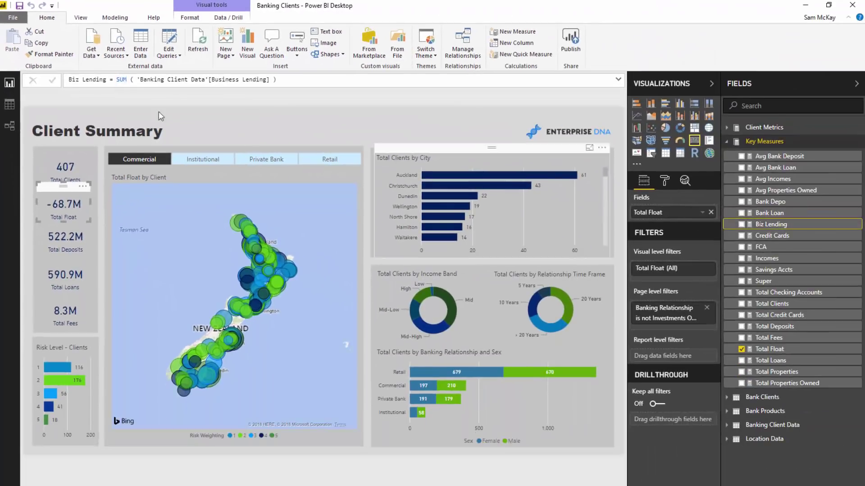
Review the SUM function in the Biz Lending formula and the measures referenced by the Total Float formula.
click(133, 80)
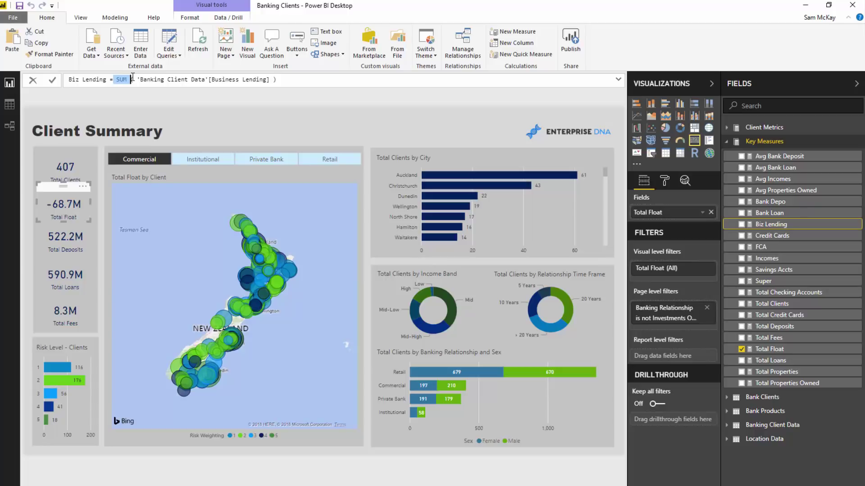
click(130, 80)
click(791, 351)
click(117, 80)
drag(117, 79, 245, 84)
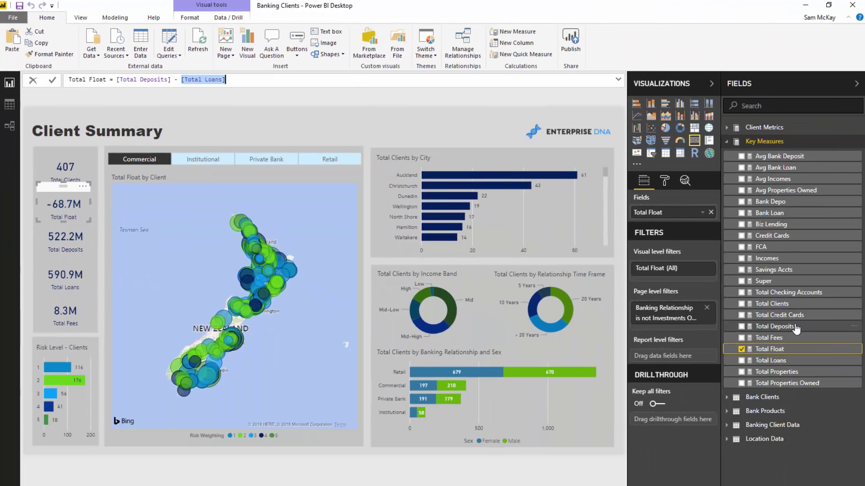
Open the Total Deposits measure and highlight its name and its Bank Depo, Total Checking Accounts and FCA terms.
click(796, 326)
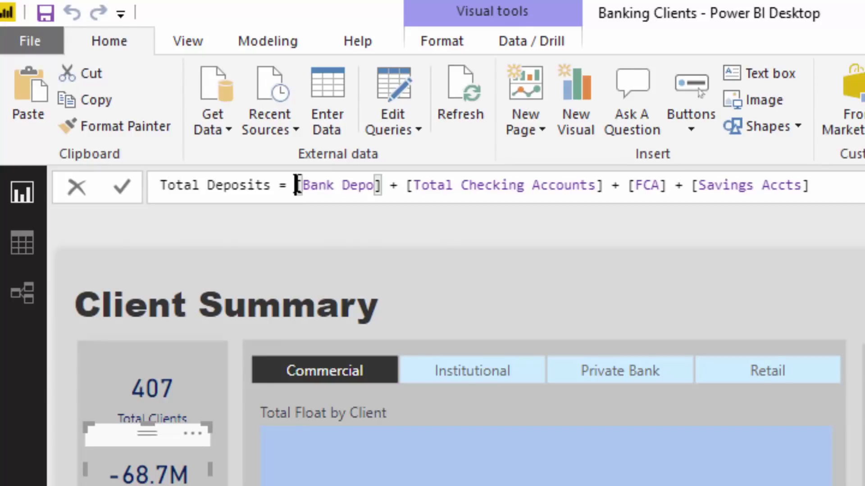
drag(238, 149, 305, 148)
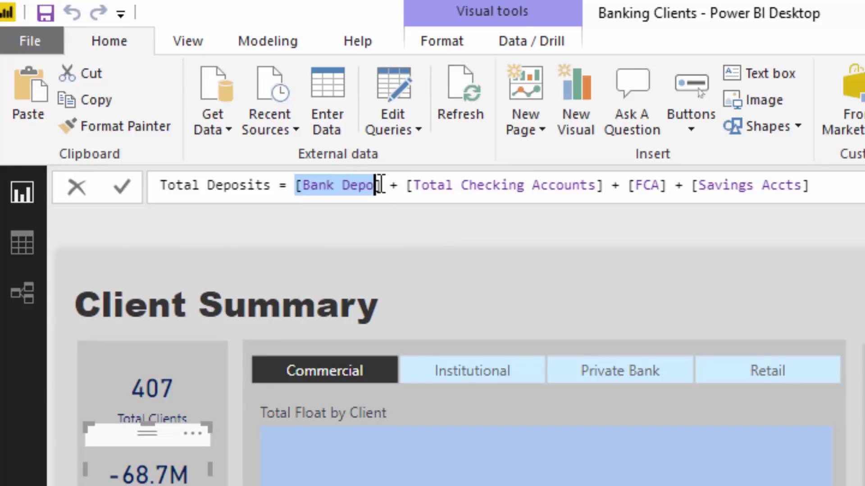
drag(406, 185, 668, 176)
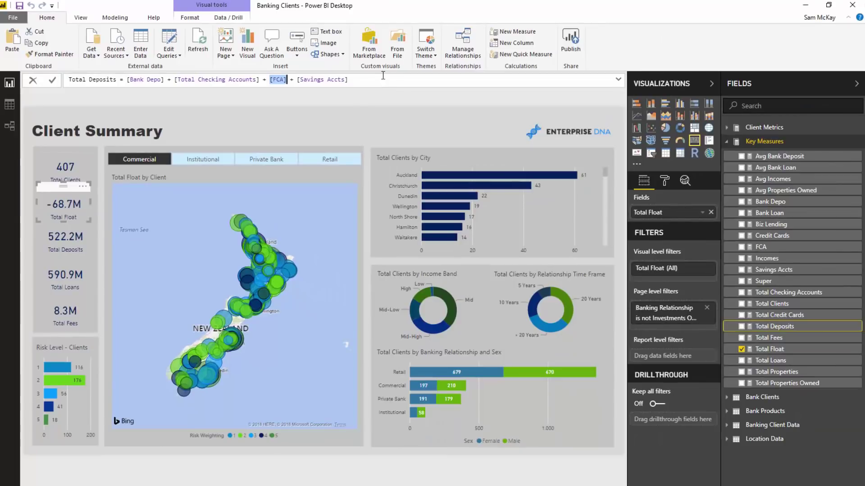
drag(119, 80, 69, 79)
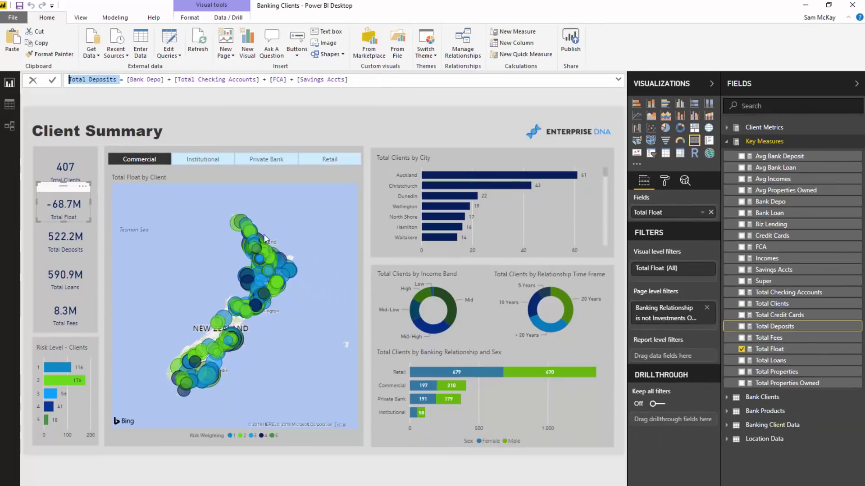
Return to the Total Float measure and highlight its Total Deposits and Total Loans terms one after the other.
double_click(778, 349)
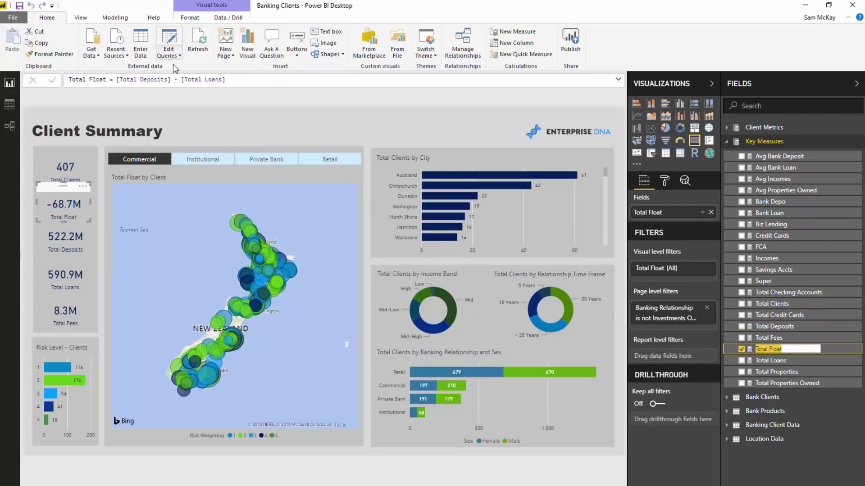
drag(117, 80, 170, 80)
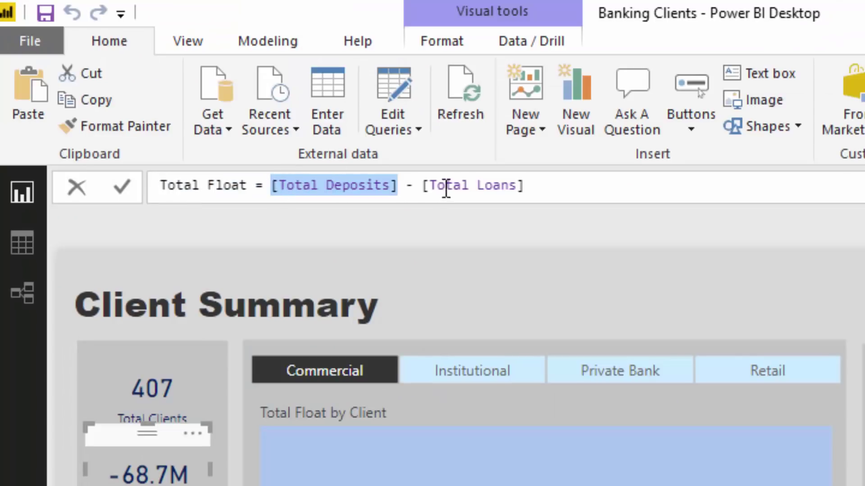
drag(419, 185, 560, 194)
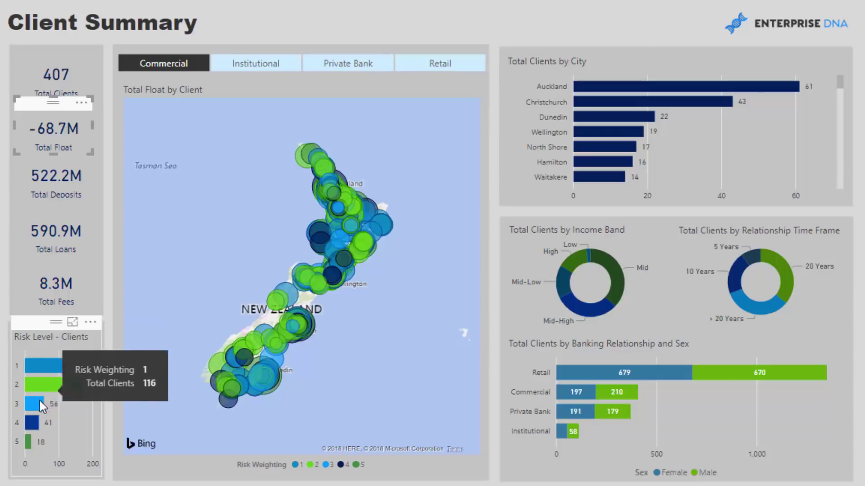
Filter the report to clients with risk level 5 and inspect the float, loans and deposits of individual map bubbles.
click(27, 442)
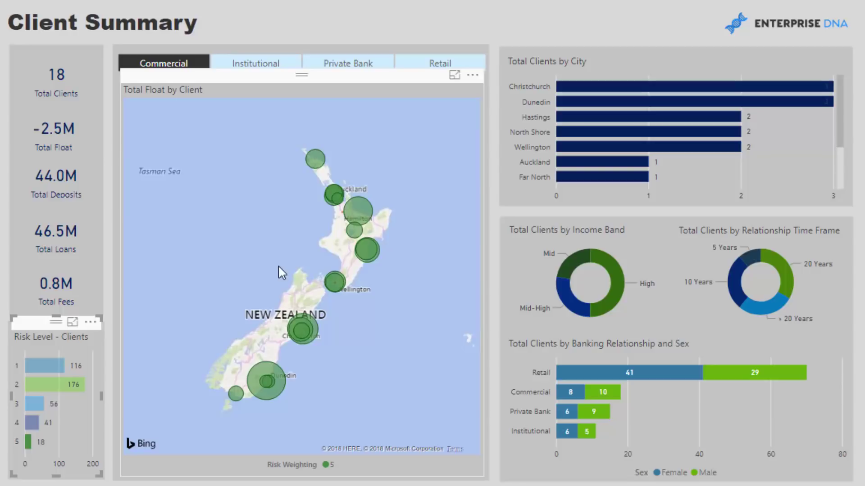
mouse_move(358, 205)
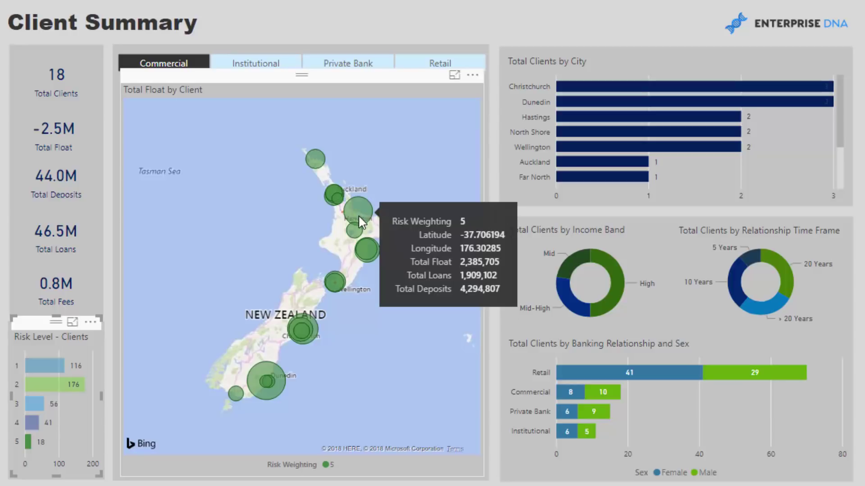
mouse_move(364, 255)
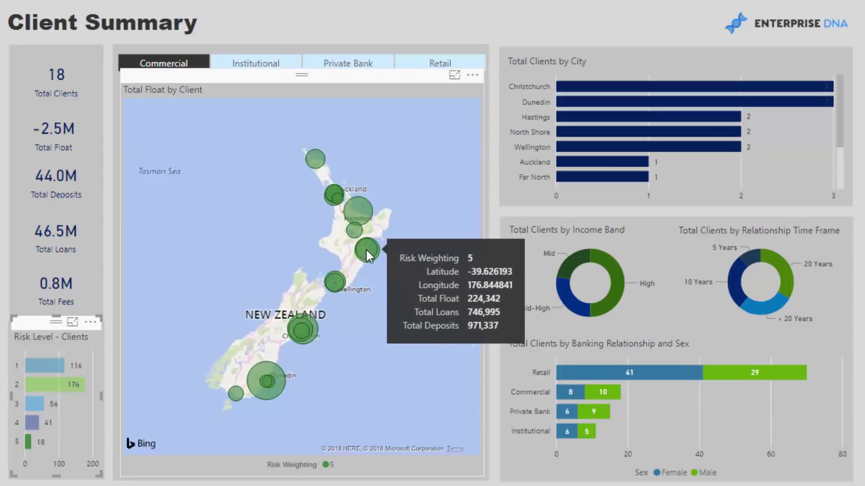